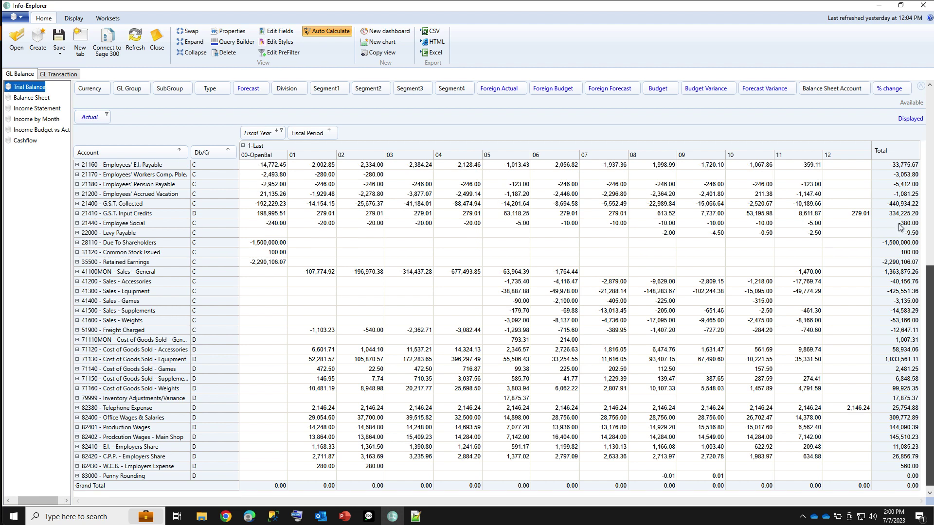
# Filter the trial balance's Fiscal Period to only periods 10, 11 and 12
pyautogui.moveTo(927, 336); pyautogui.dragTo(876, 162)
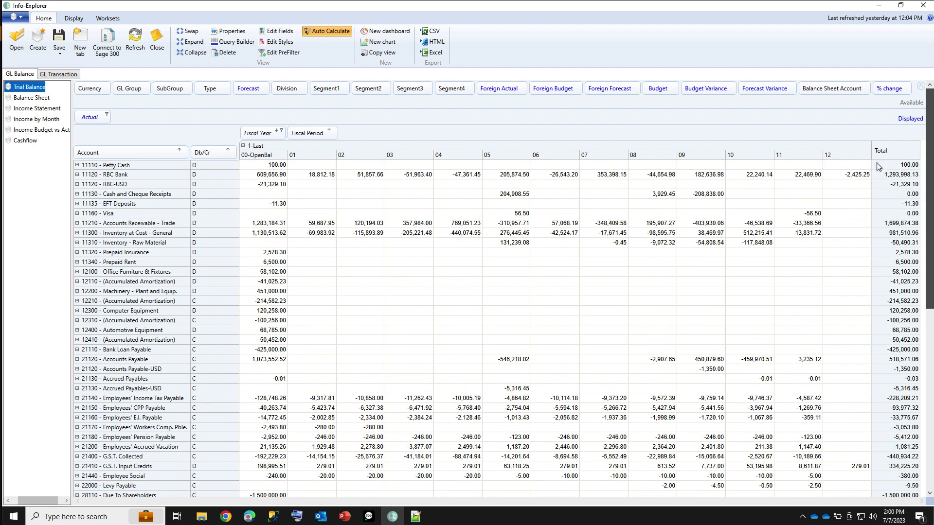
pyautogui.click(335, 134)
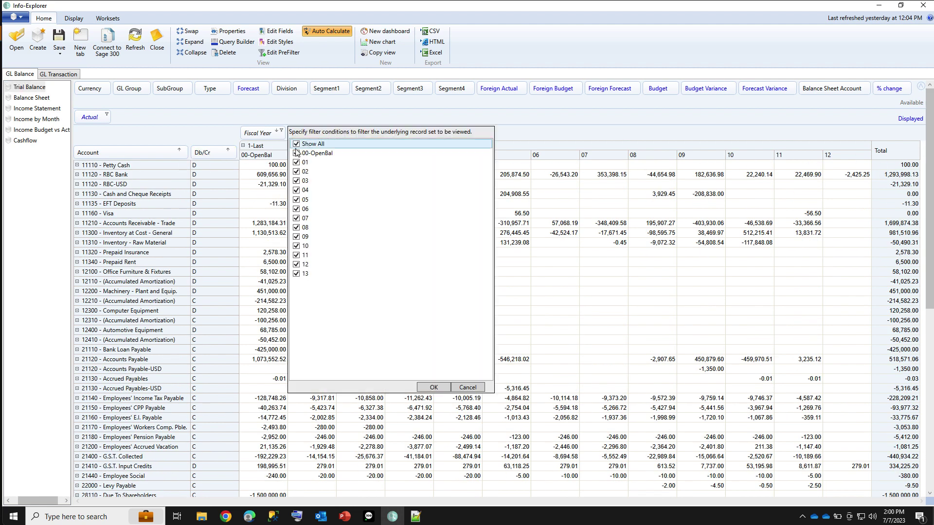
pyautogui.click(296, 144)
pyautogui.click(296, 246)
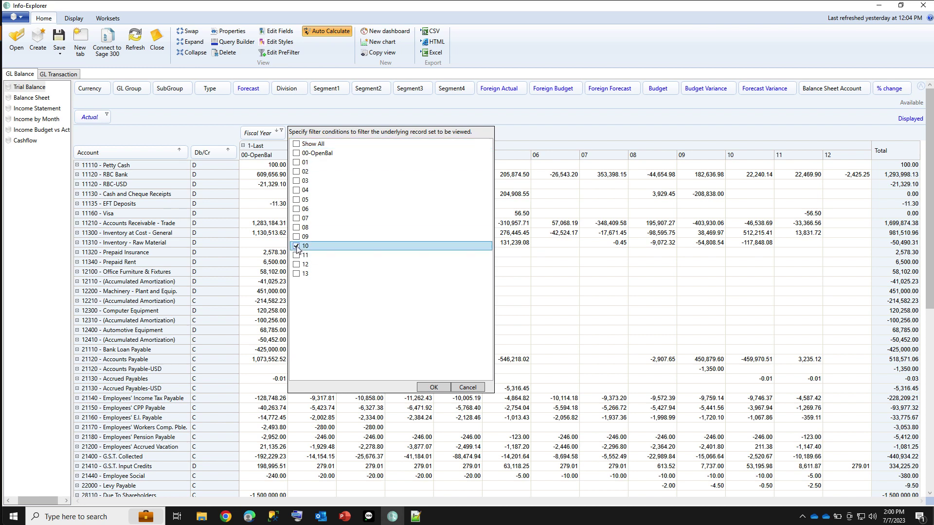
pyautogui.click(296, 255)
pyautogui.click(296, 264)
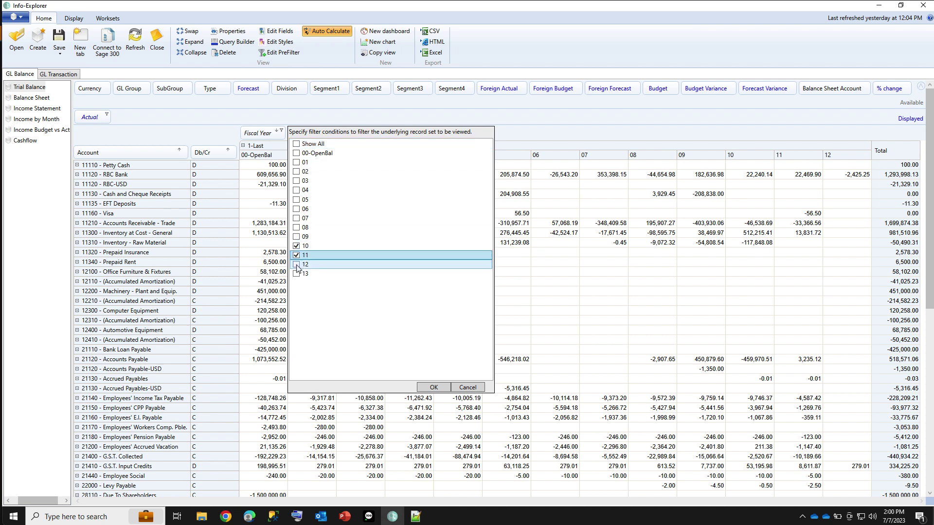
pyautogui.click(423, 390)
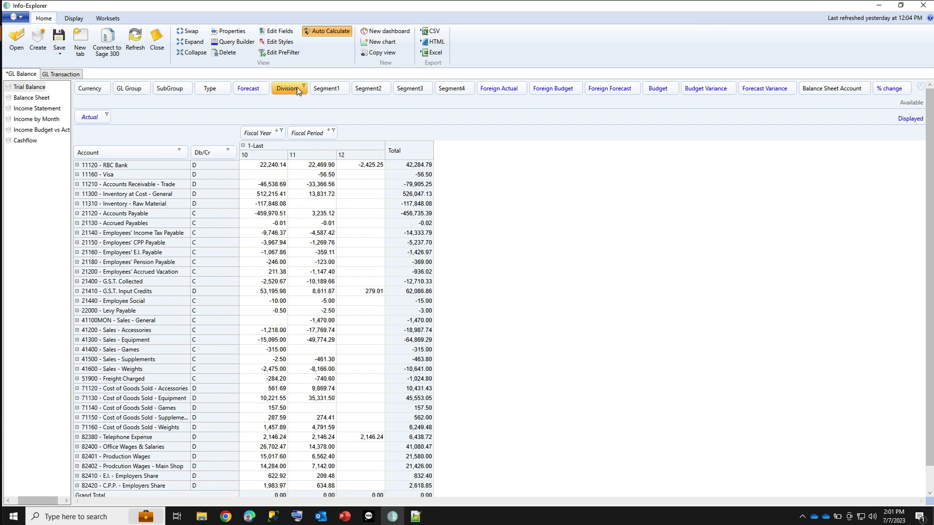
# Try grouping the trial balance by Division with all levels collapsed and the consolidated company expanded, and remove Division from the rows again
pyautogui.moveTo(296, 88); pyautogui.dragTo(87, 157)
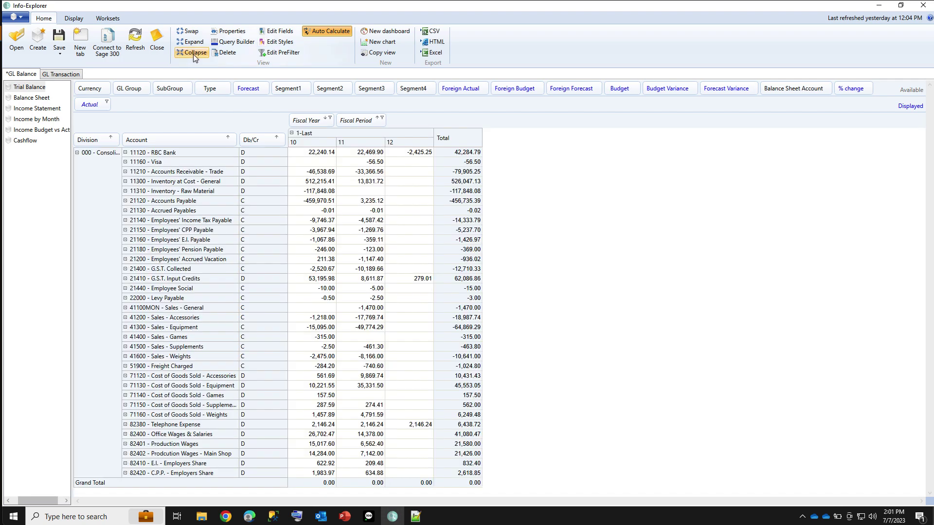
pyautogui.click(194, 53)
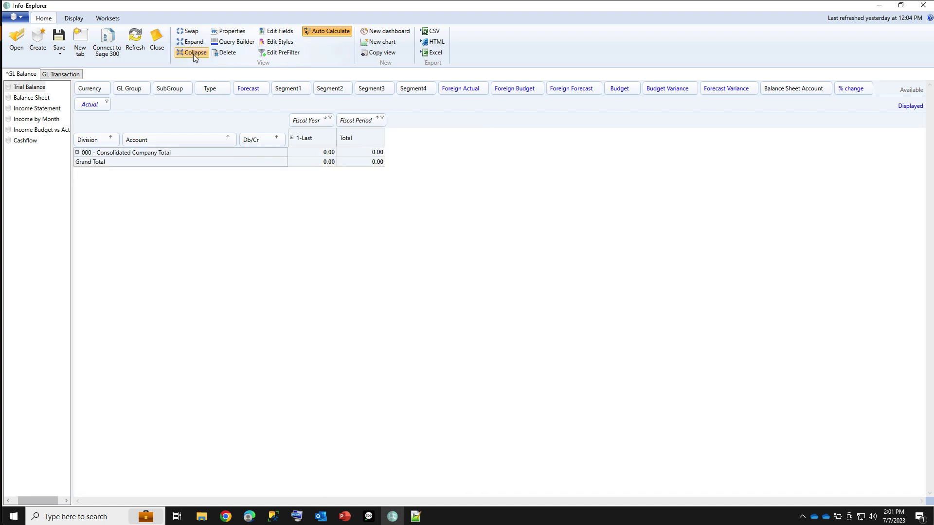
pyautogui.click(77, 153)
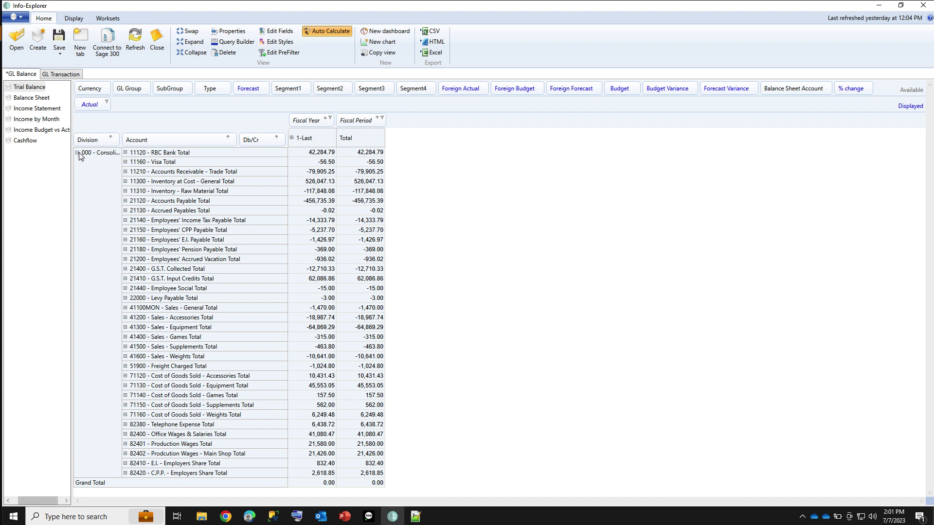
pyautogui.moveTo(95, 140); pyautogui.dragTo(243, 89)
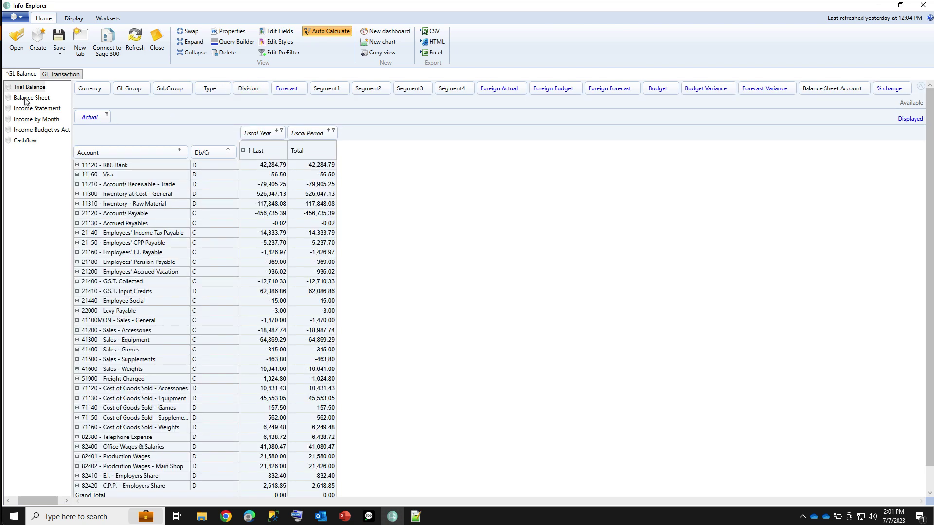
# Look through the Balance Sheet and Income Statement views, and narrow the % change columns in Income by Month
pyautogui.click(27, 98)
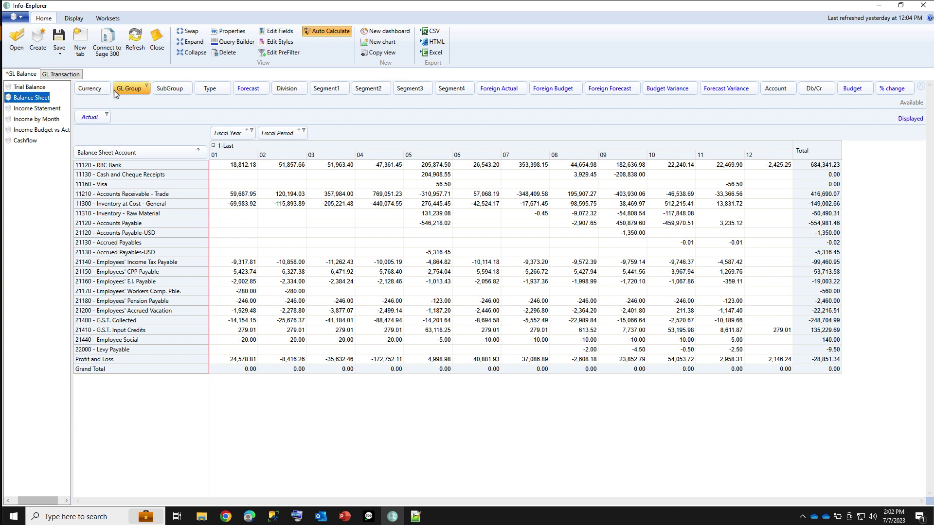
pyautogui.click(43, 110)
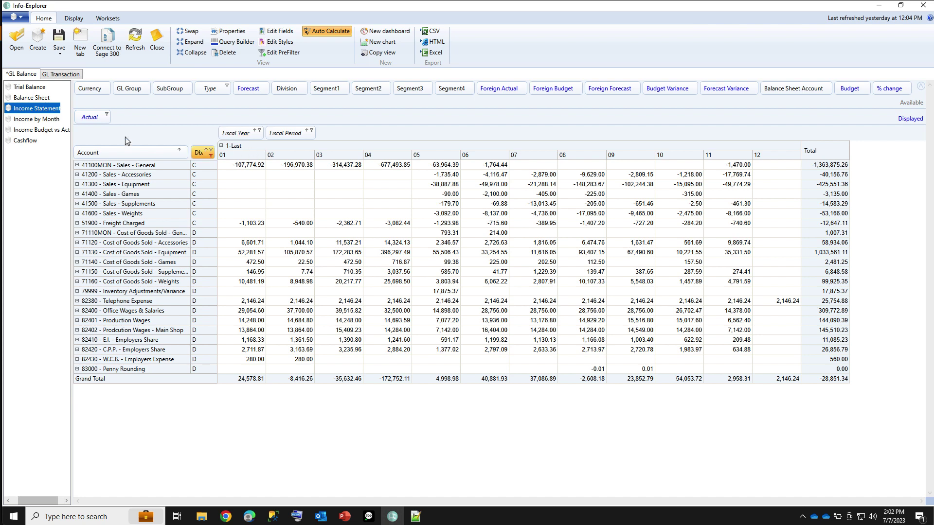
pyautogui.click(38, 120)
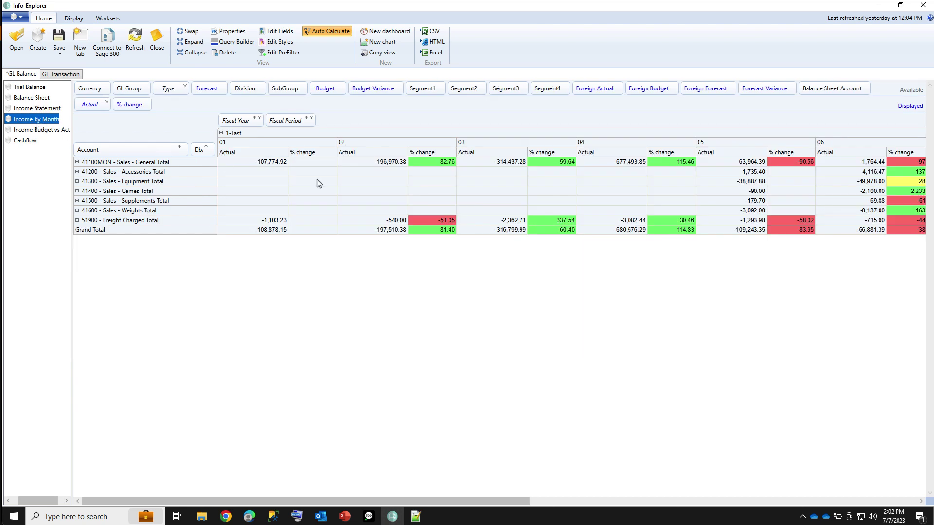
pyautogui.moveTo(333, 180); pyautogui.dragTo(327, 180)
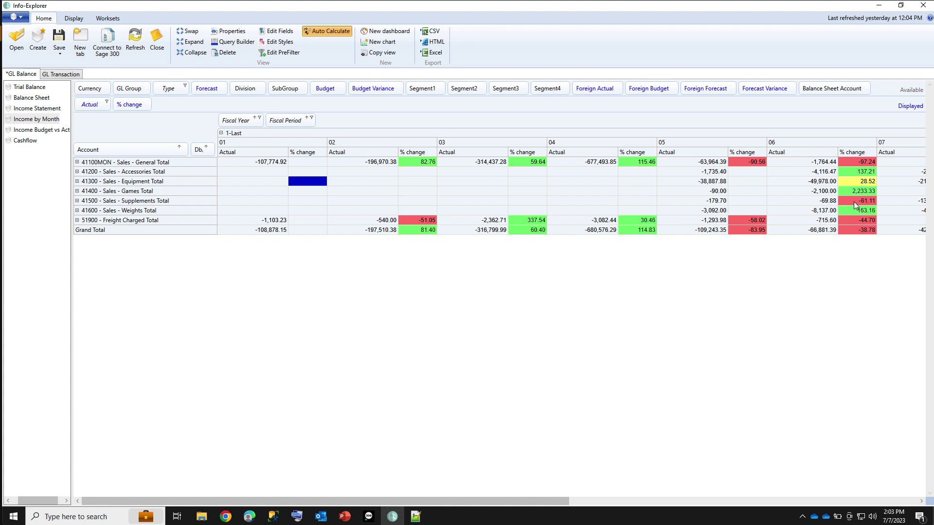
# Drill down into the 41100MON - Sales - General actual amounts for periods 06 and 05, closing each data window after viewing
pyautogui.rightClick(814, 162)
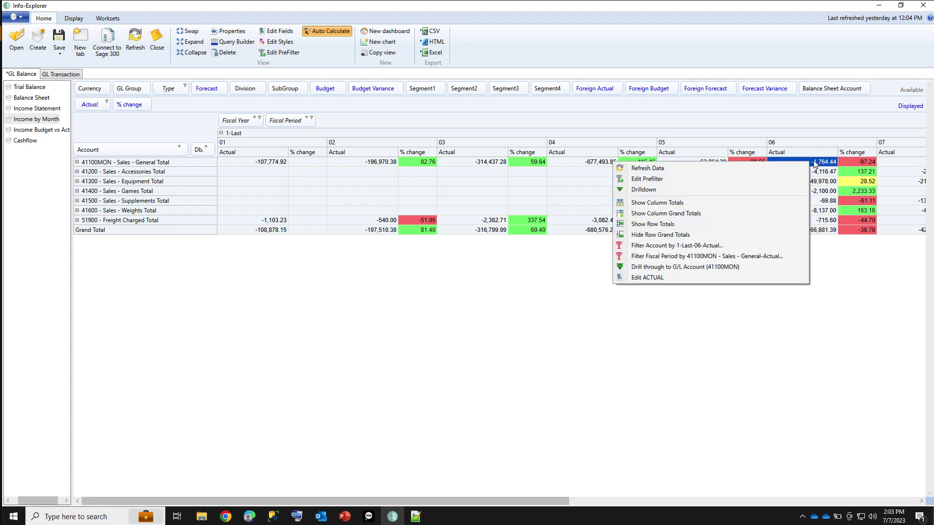
pyautogui.click(664, 190)
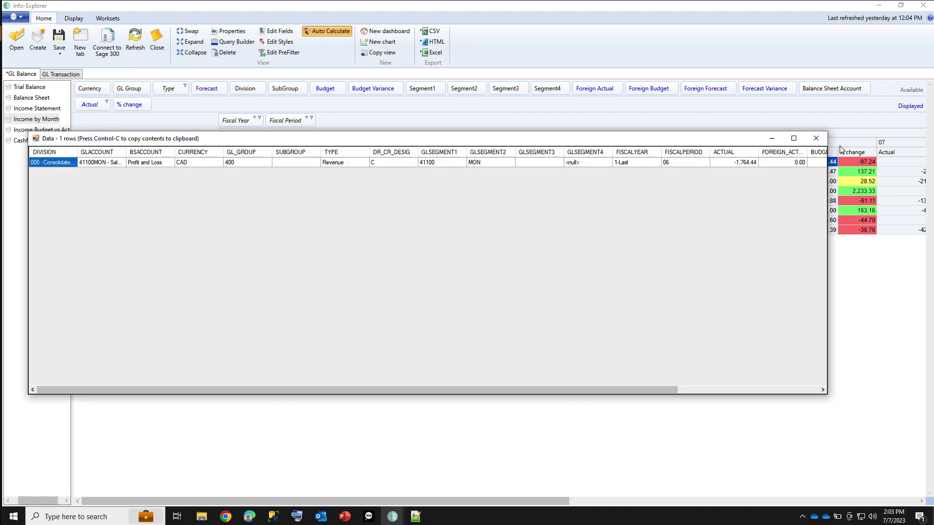
pyautogui.click(817, 138)
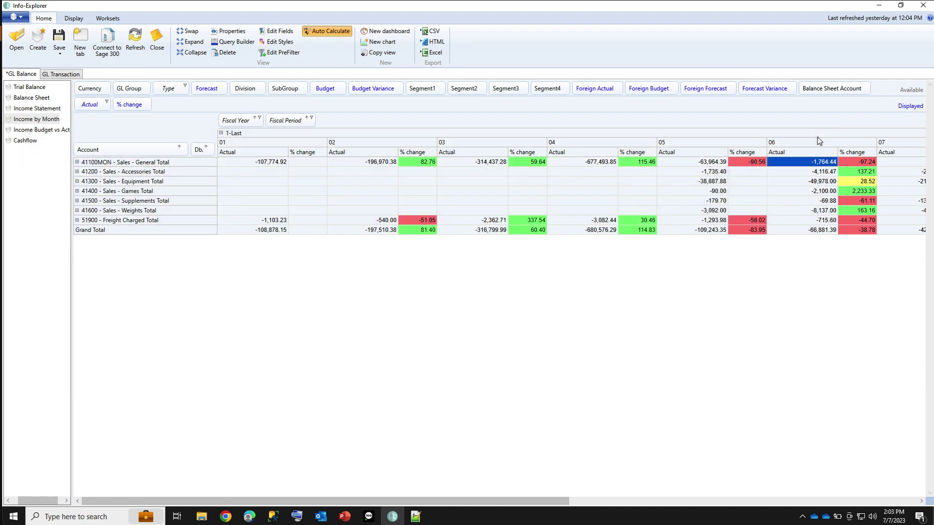
pyautogui.rightClick(683, 163)
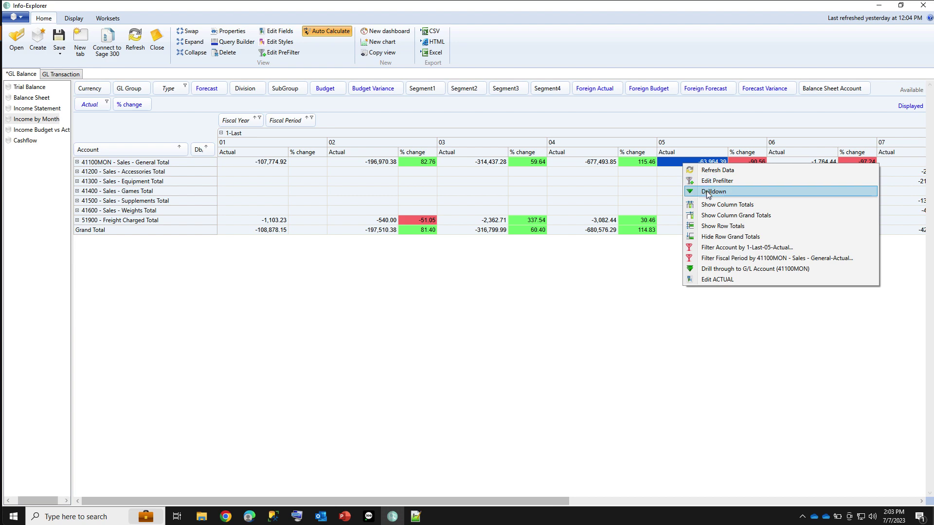
pyautogui.click(707, 191)
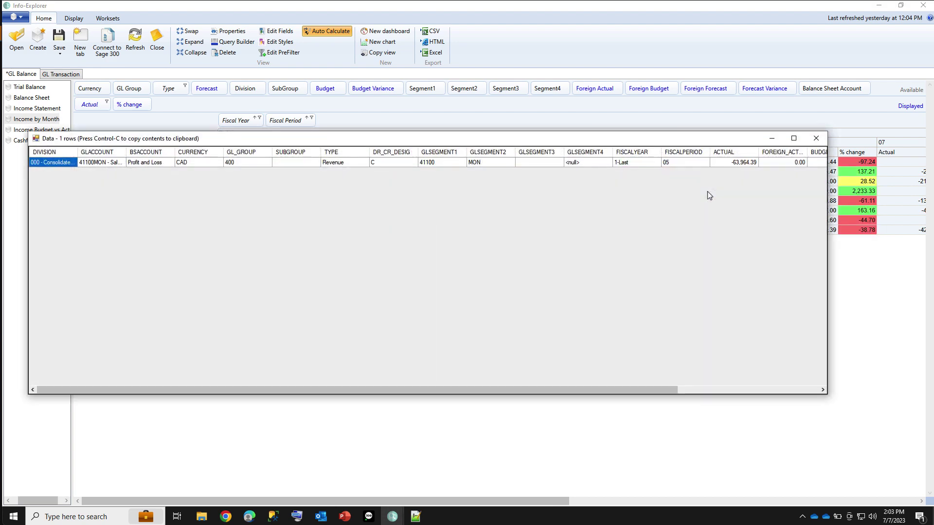
pyautogui.click(817, 139)
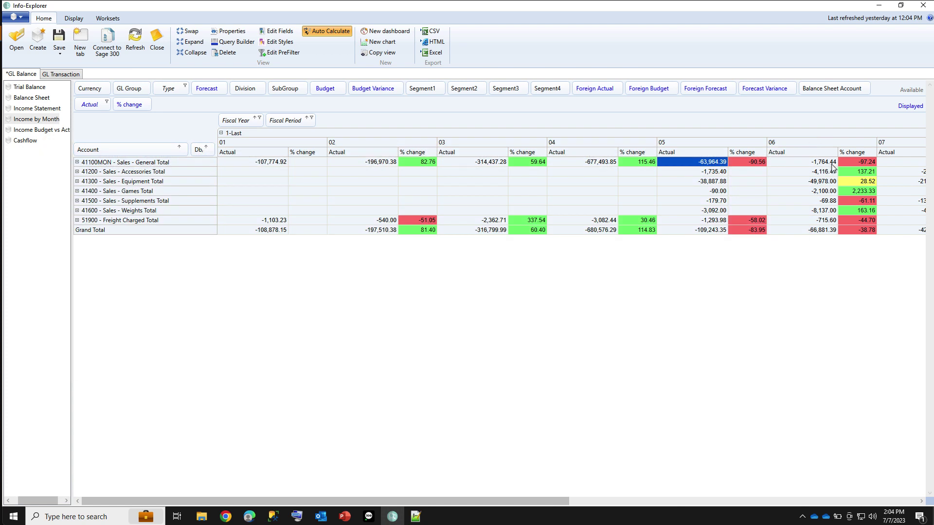
# In the Income Budget vs Actual view, expand 1-Last into fiscal periods and filter Type to Expense only
pyautogui.click(30, 134)
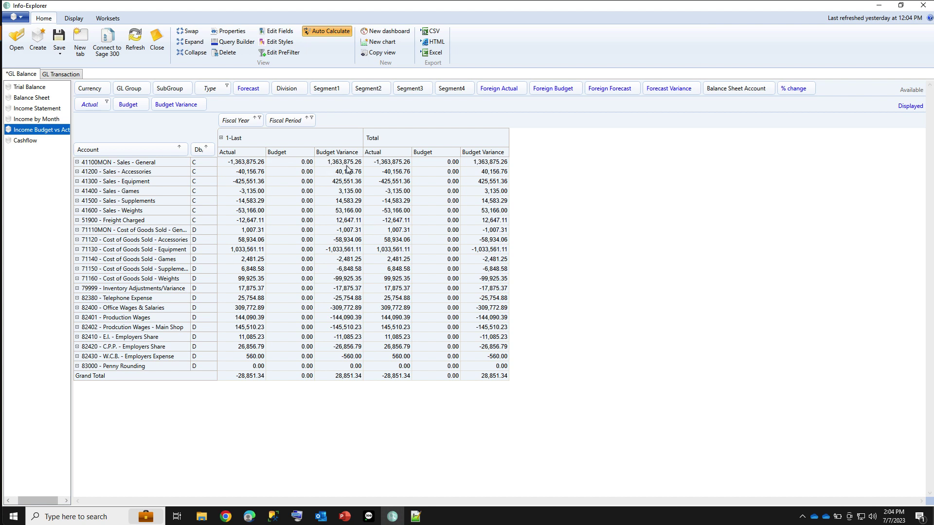
pyautogui.click(222, 138)
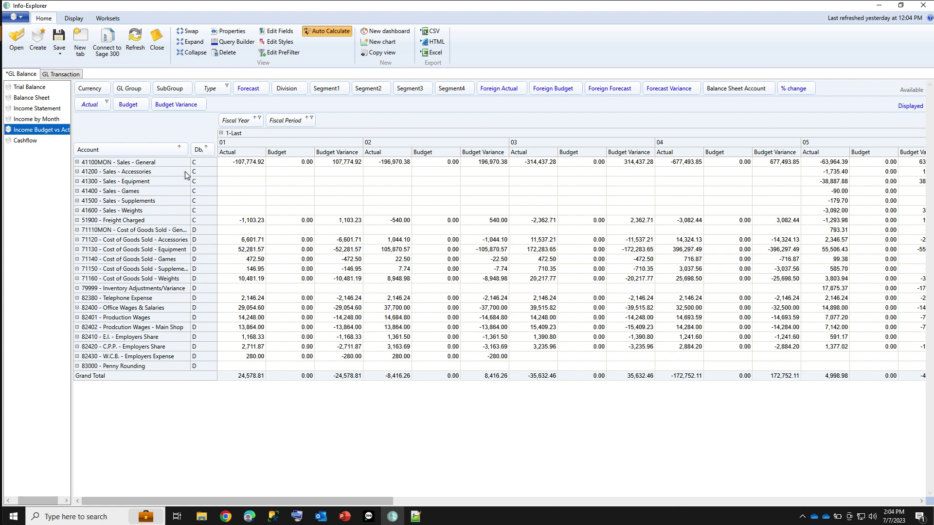
pyautogui.click(227, 87)
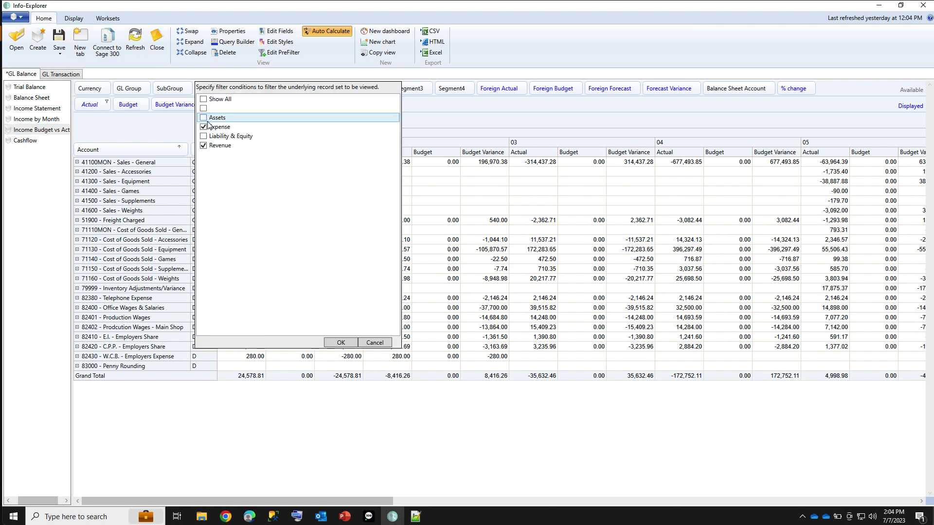
pyautogui.click(203, 145)
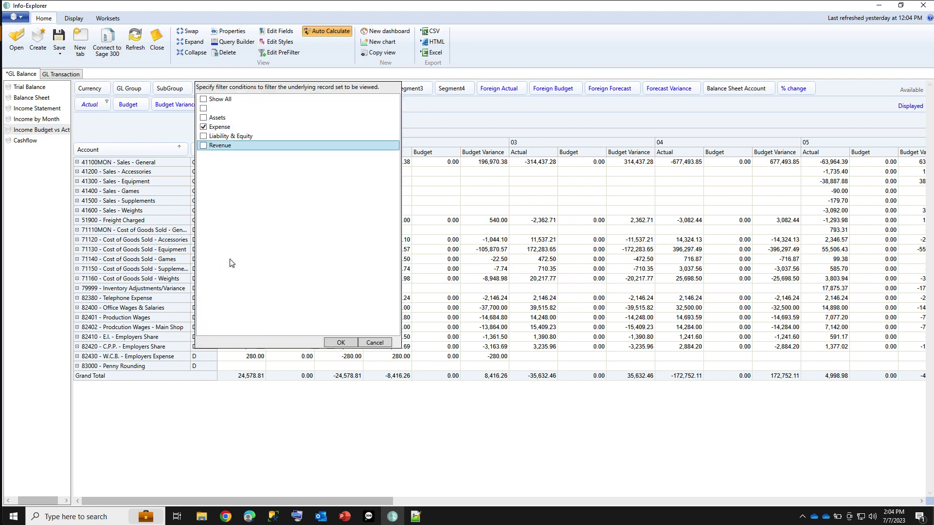
pyautogui.click(340, 343)
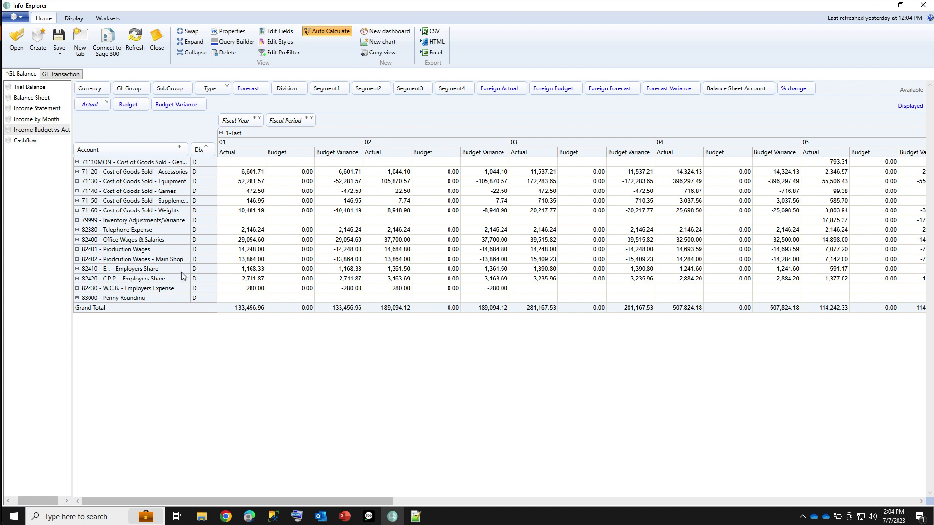
# Copy the Income Budget vs Actual view as Expense Budget vs Actual and place the copy directly above the original
pyautogui.rightClick(38, 135)
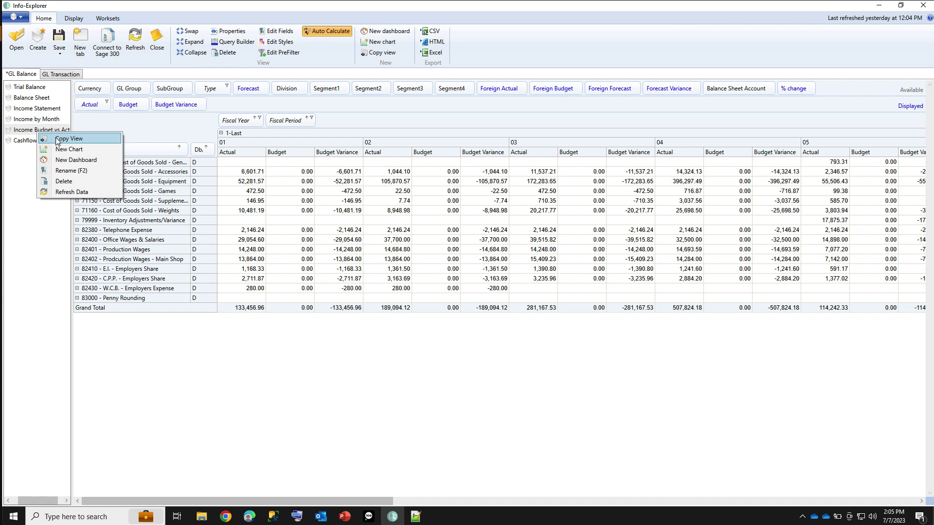
pyautogui.click(58, 139)
pyautogui.rightClick(41, 91)
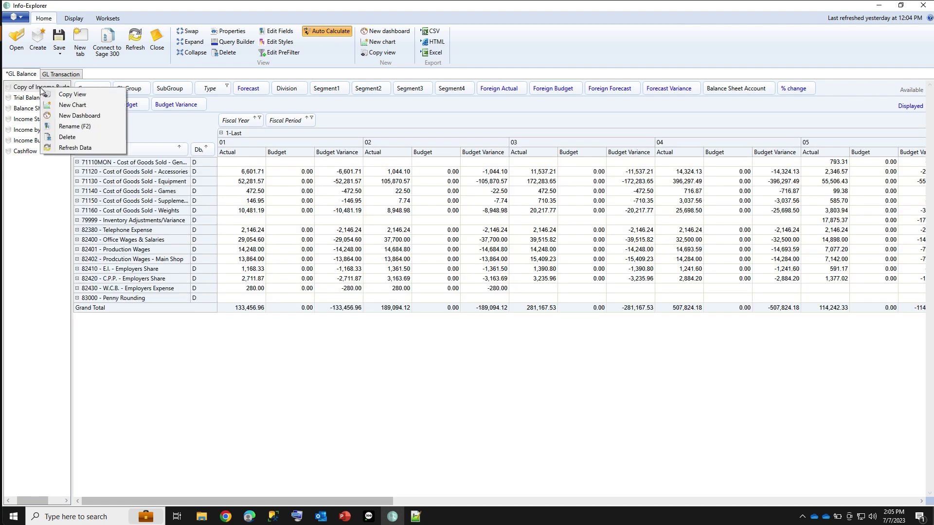
pyautogui.click(60, 129)
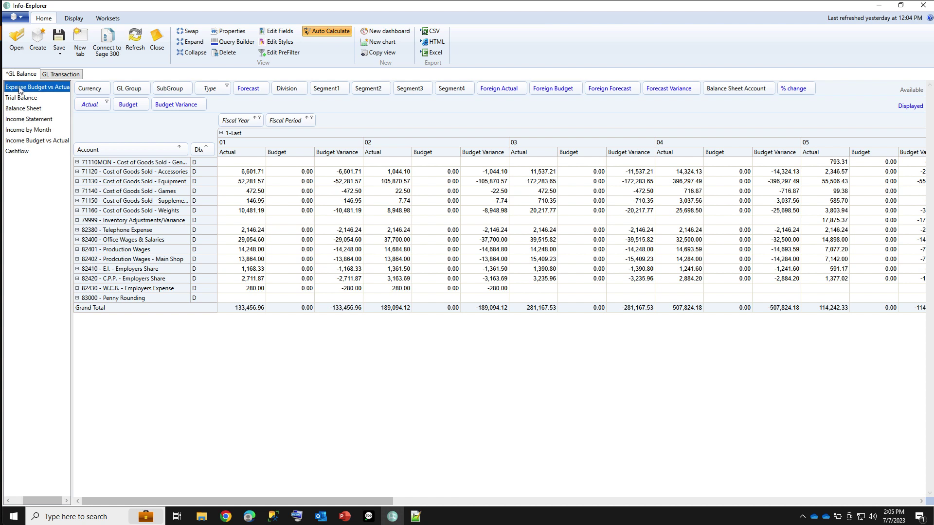
pyautogui.moveTo(18, 87); pyautogui.dragTo(33, 145)
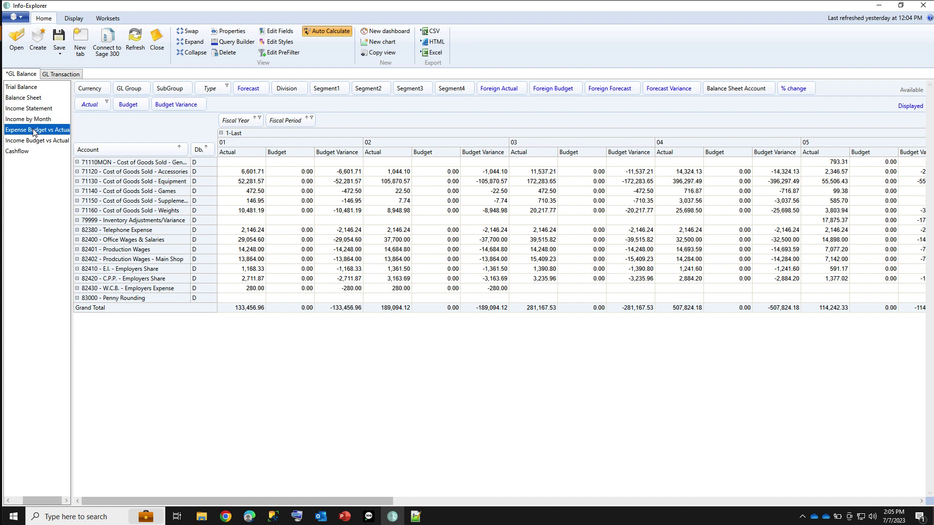
# Open the Cashflow view of the GL balances to examine the cash, receivable and payable accounts
pyautogui.click(138, 46)
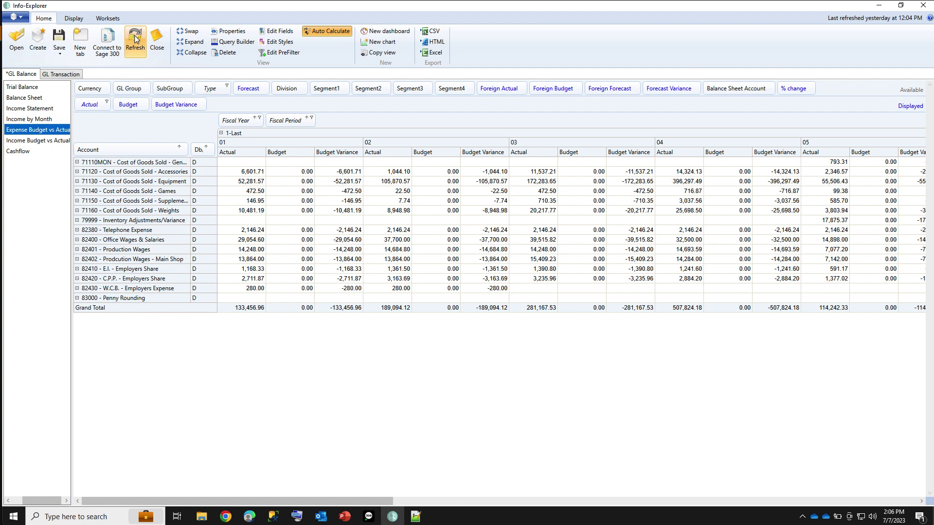
pyautogui.click(20, 152)
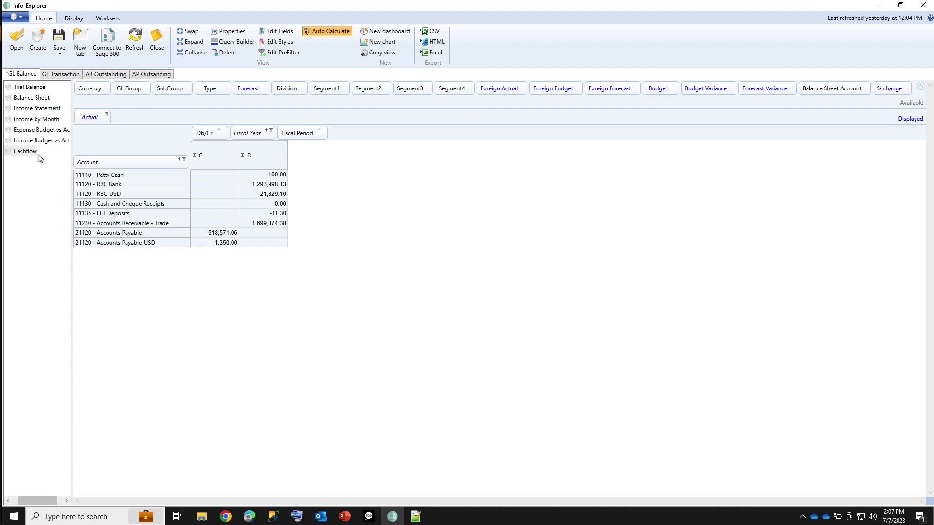
# Review the AR Outstanding dashboard and its Overdue by Salesperson and Location, Outstanding by Customer Invoice and Outstanding by Location views
pyautogui.click(106, 75)
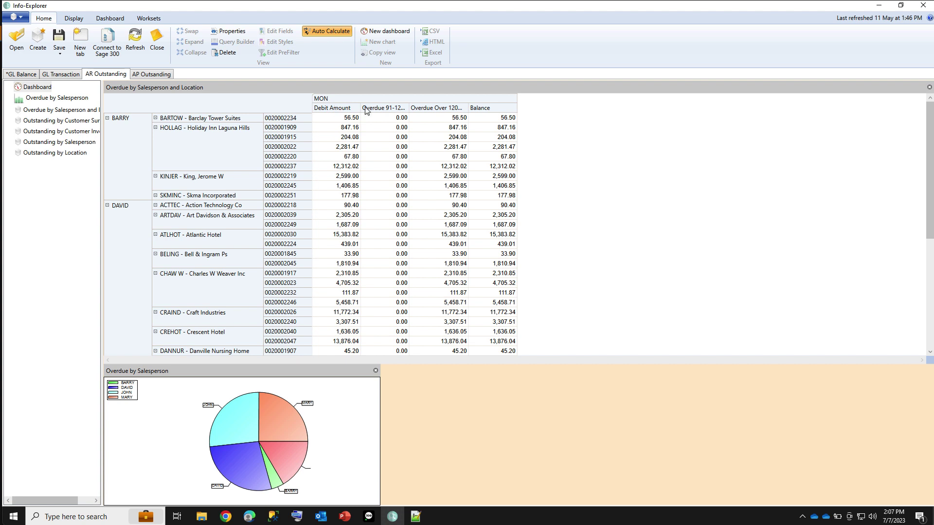
pyautogui.moveTo(284, 449)
pyautogui.click(66, 111)
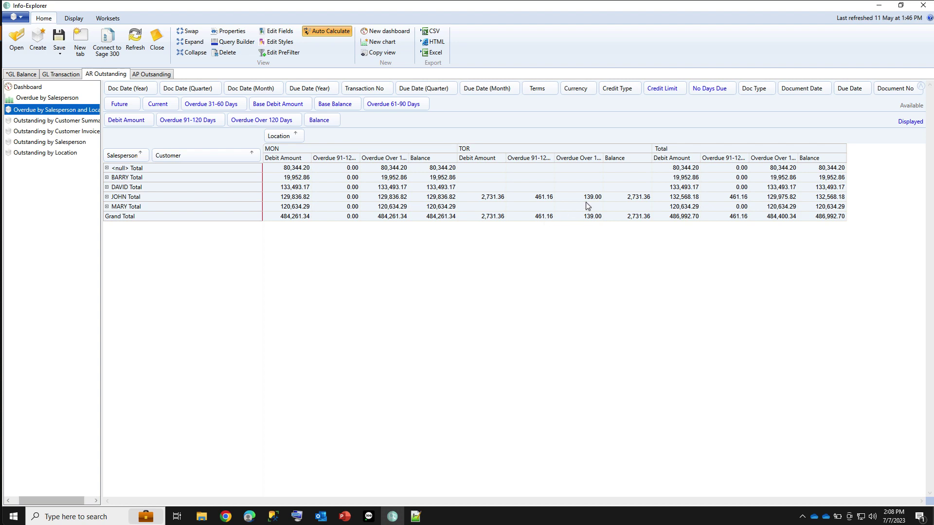
pyautogui.click(34, 132)
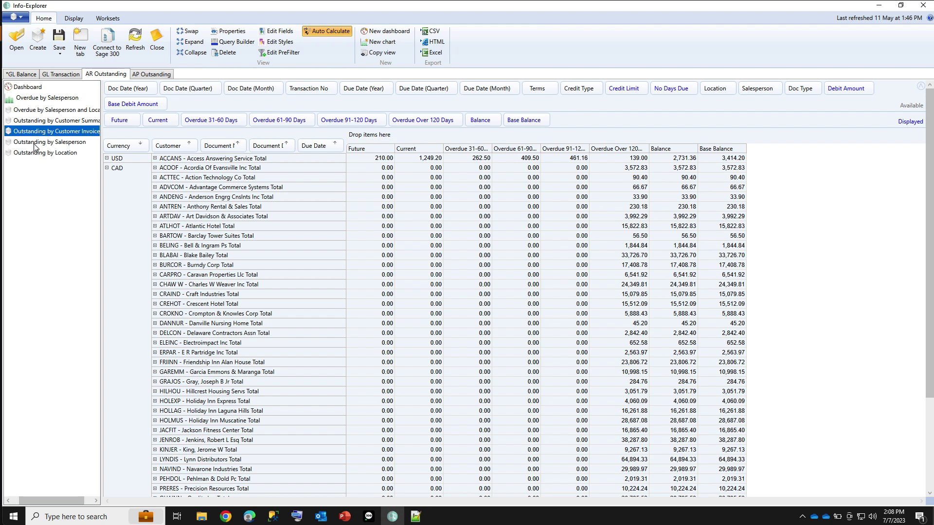
pyautogui.click(35, 153)
# Switch to the AP Outstanding worksheet and collapse the CAD group in Outstanding by Vendor Summary
pyautogui.click(146, 75)
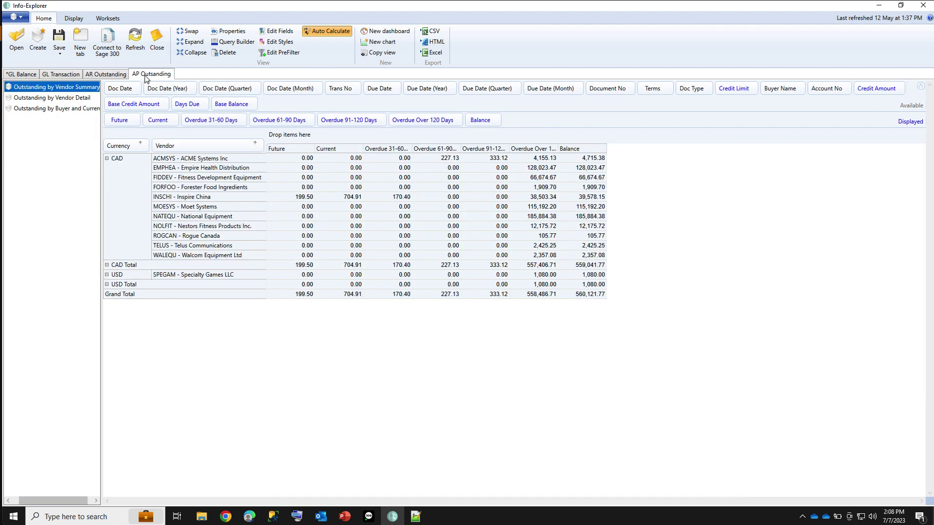
pyautogui.click(107, 159)
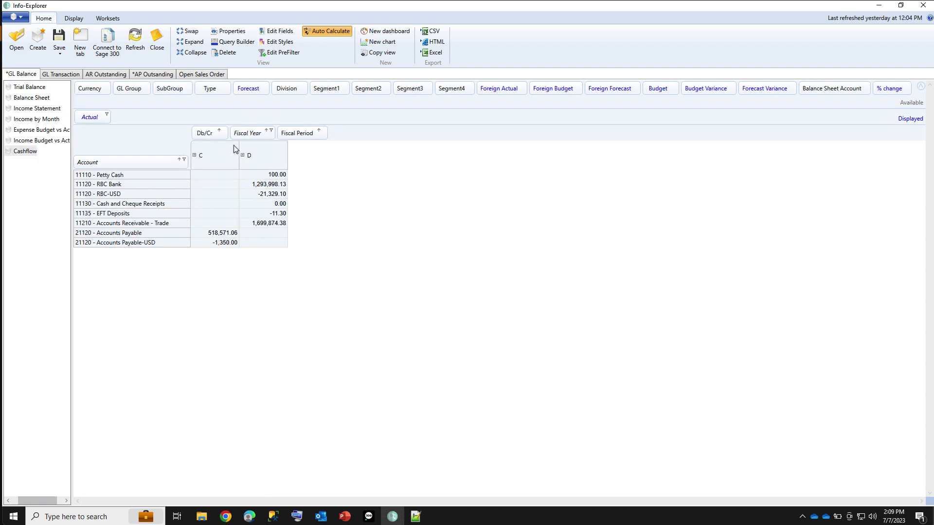
# Review the Open Sales Order worksheet, collapsing the ACC - Accessories group in BackOrder by Item and opening Item By Required Date
pyautogui.click(198, 77)
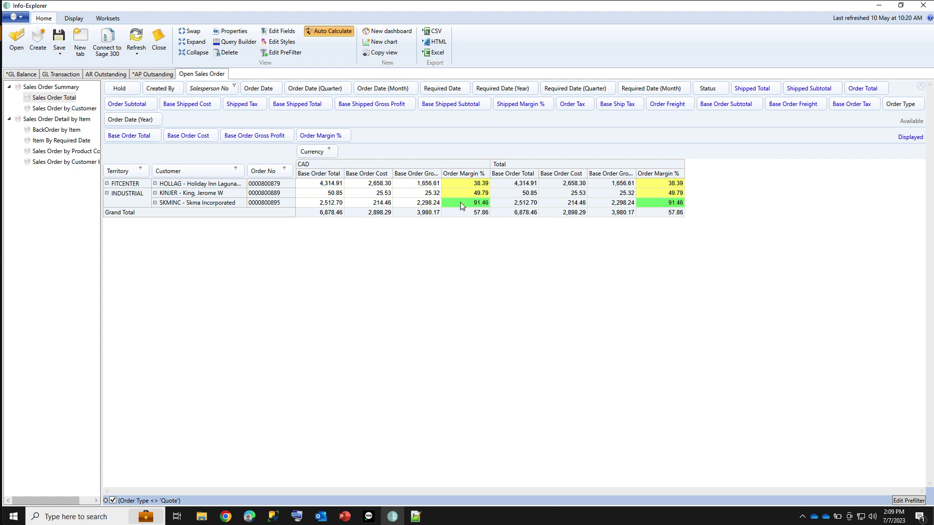
pyautogui.click(48, 131)
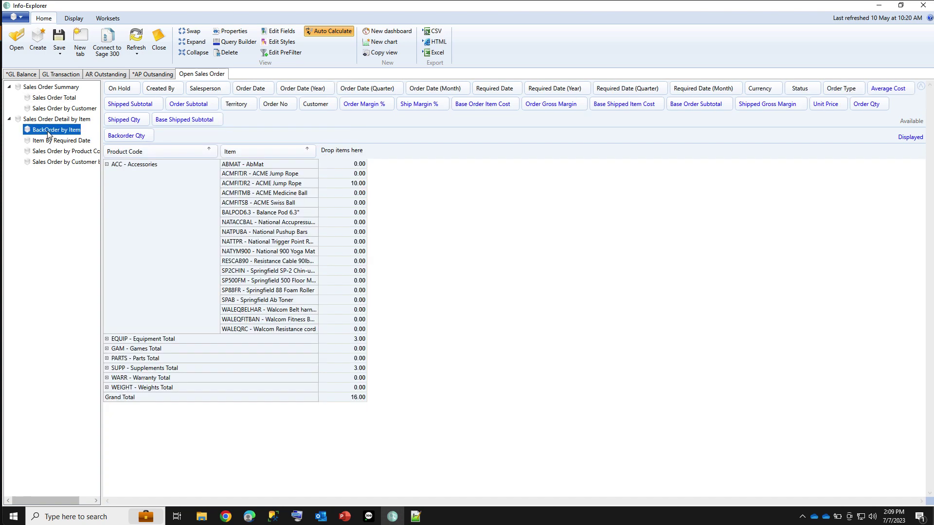
pyautogui.click(107, 165)
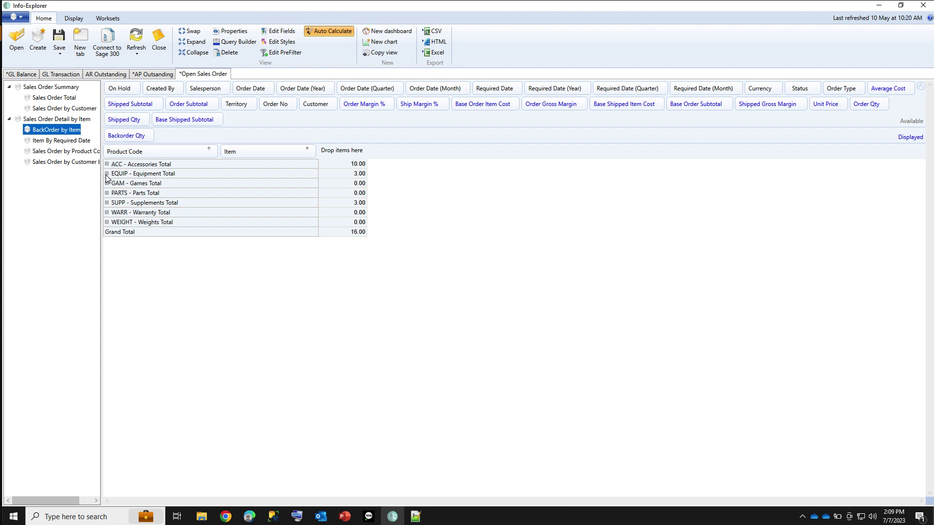
pyautogui.click(70, 142)
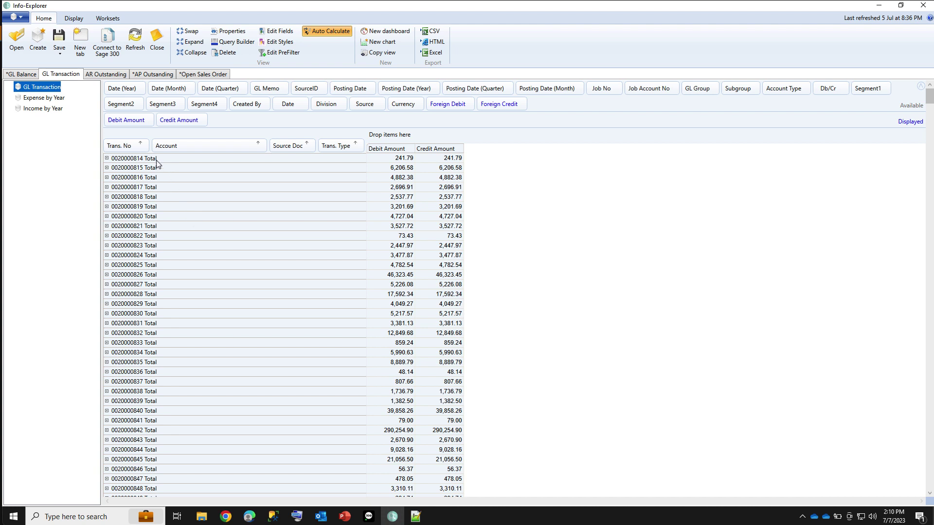
# Expand the first transaction in the GL Transaction view, and check the Account Type filter of the Expense by Year view without changing it
pyautogui.click(107, 158)
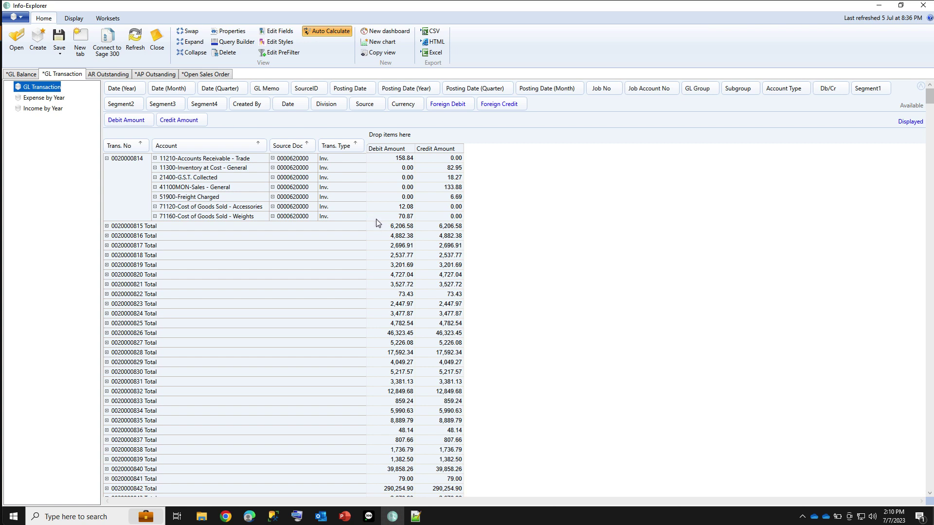
pyautogui.click(44, 97)
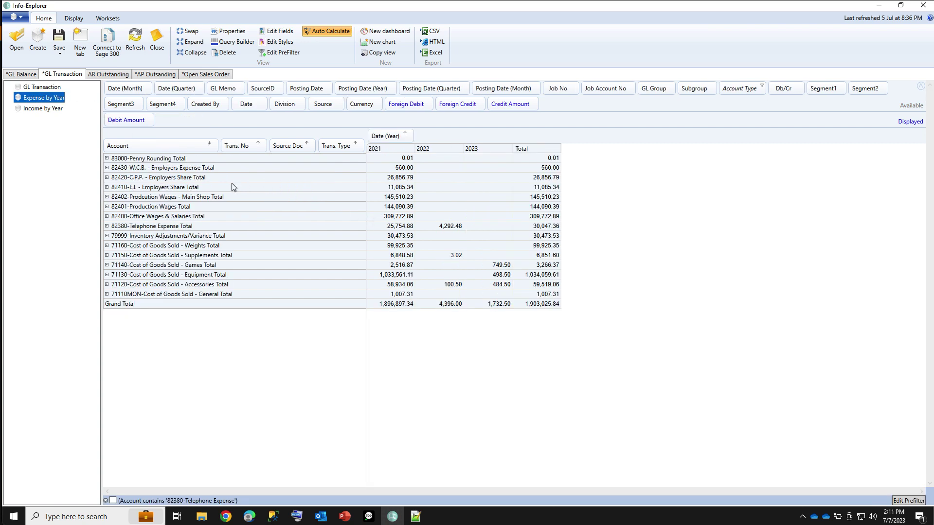
pyautogui.click(762, 86)
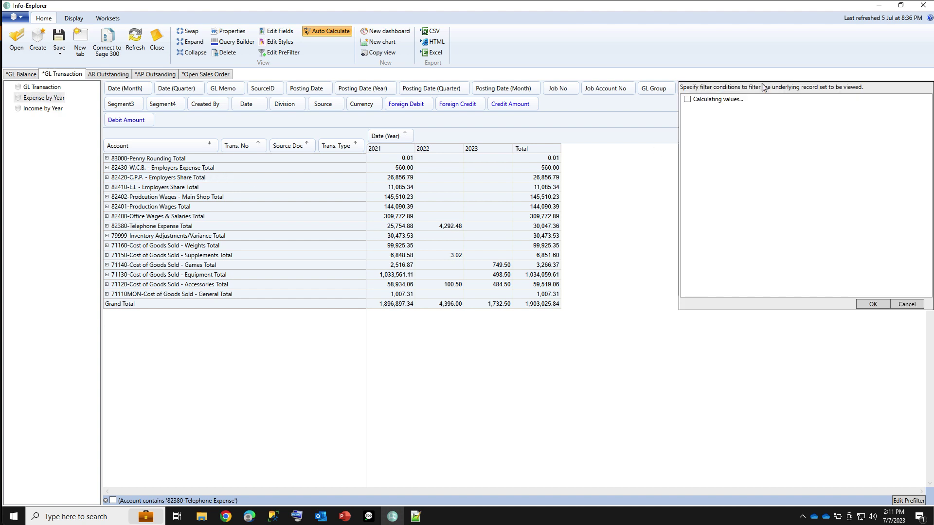
pyautogui.click(906, 305)
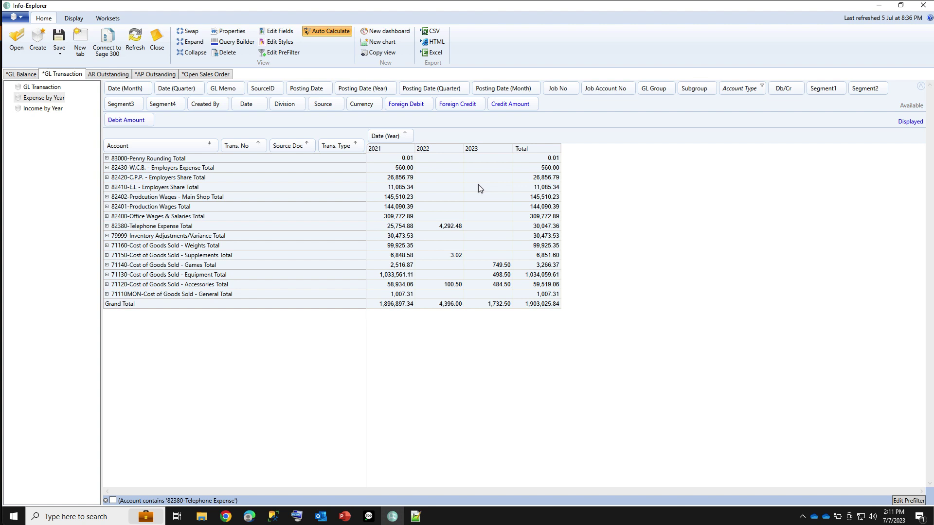
# Expand the 82430-W.C.B. - Employers Expense account and examine its first transaction's 2021 drilldown record and source document
pyautogui.click(107, 168)
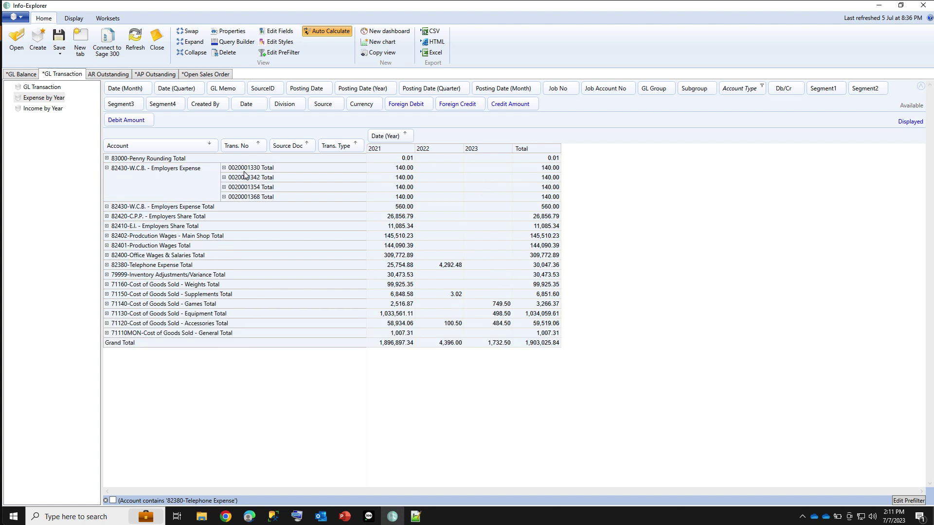
pyautogui.rightClick(385, 169)
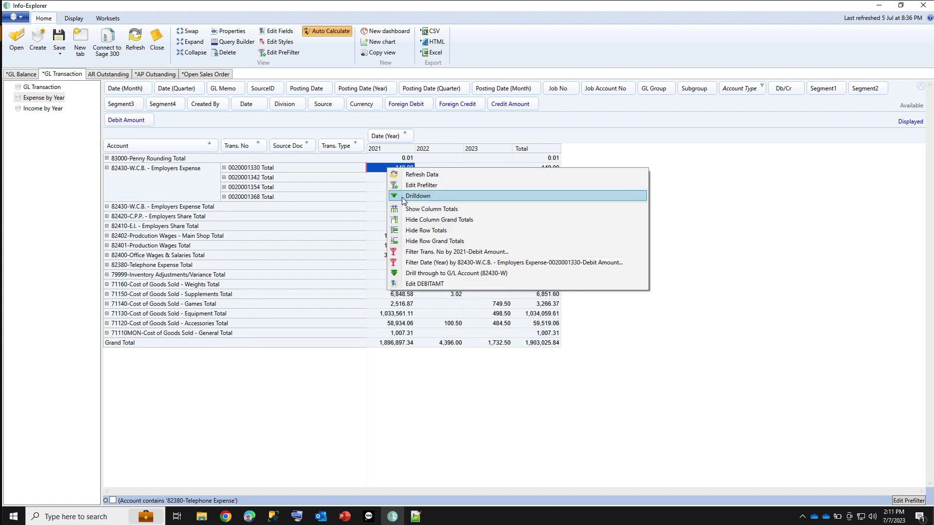
pyautogui.click(417, 196)
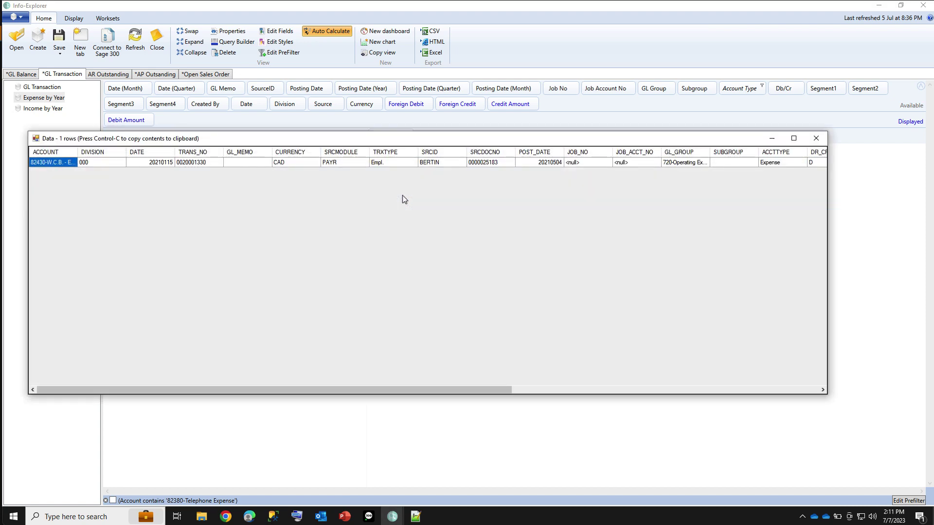
pyautogui.click(817, 139)
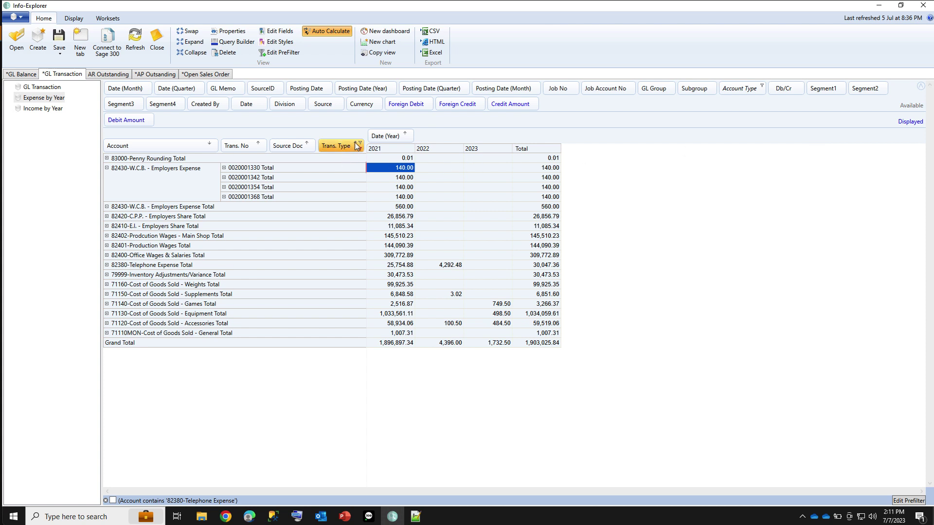
pyautogui.click(224, 167)
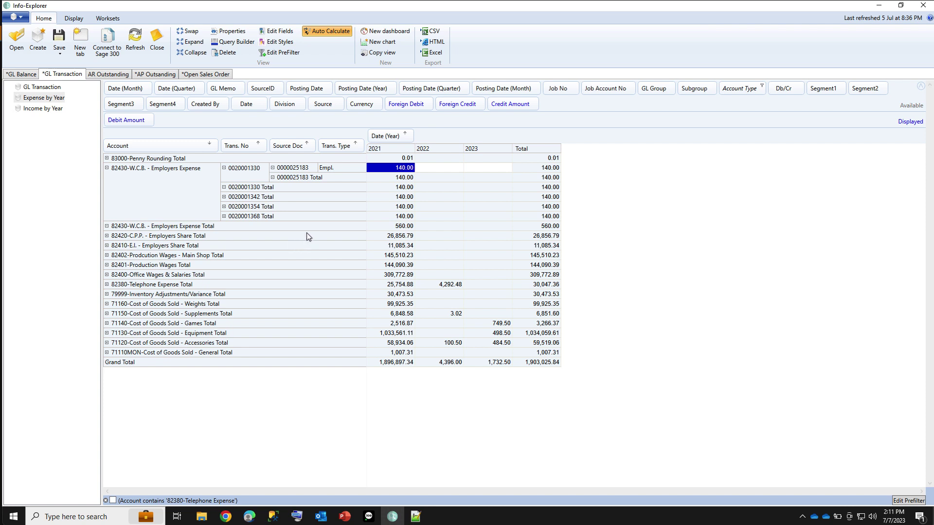
# Open the Income by Year view and filter its Currency field to exclude USD
pyautogui.click(46, 109)
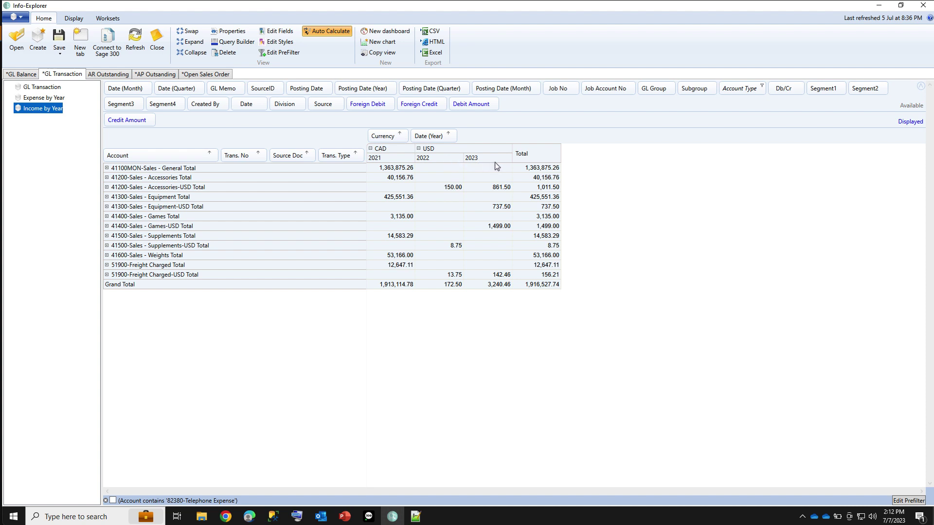
pyautogui.click(404, 135)
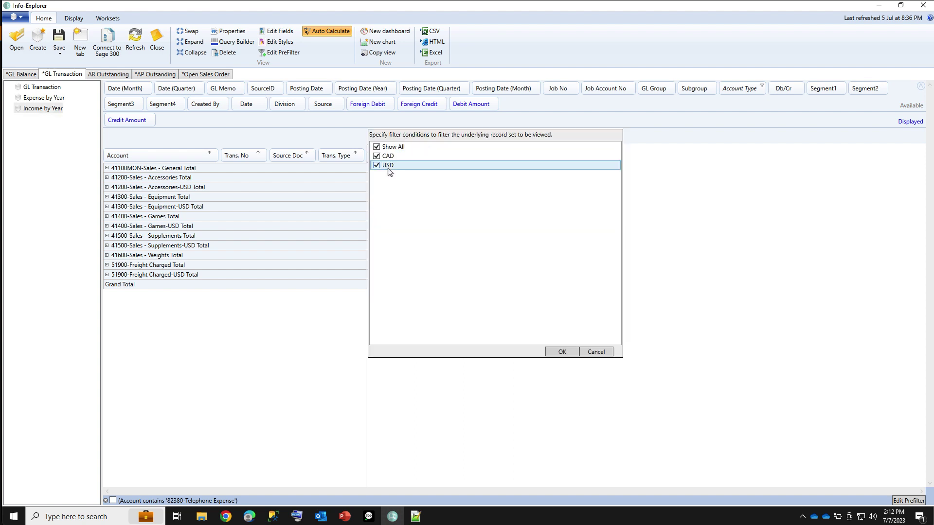
pyautogui.click(388, 166)
pyautogui.click(561, 352)
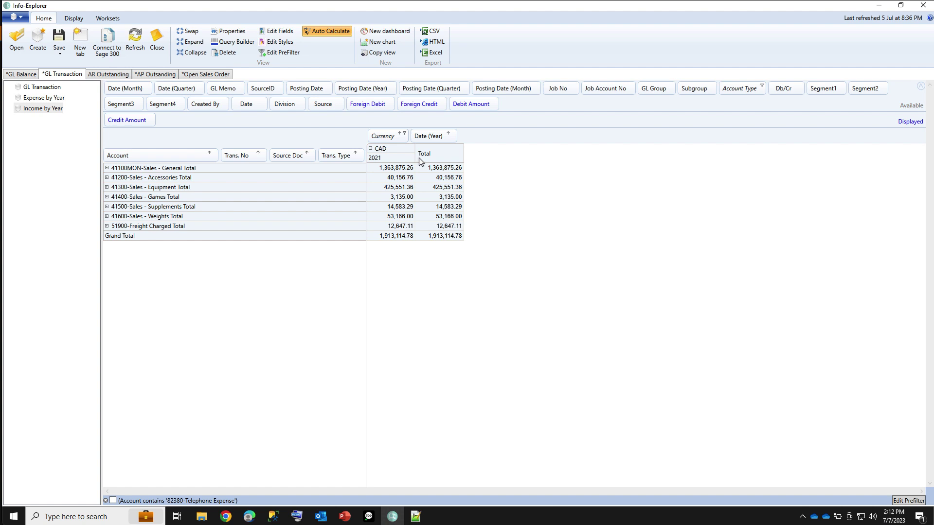
# Enable the 82380-Telephone Expense prefilter in the Expense by Year view and expand all its transactions down to transaction type
pyautogui.click(38, 98)
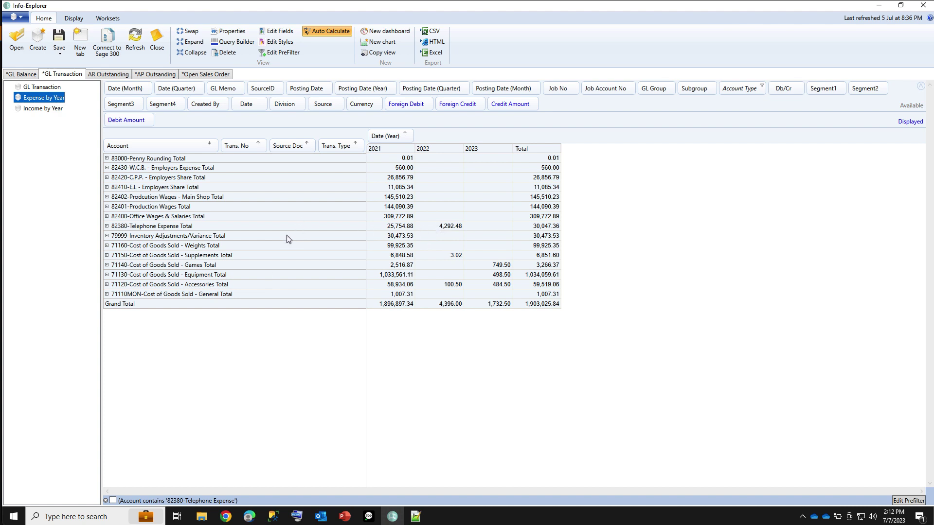
pyautogui.click(112, 500)
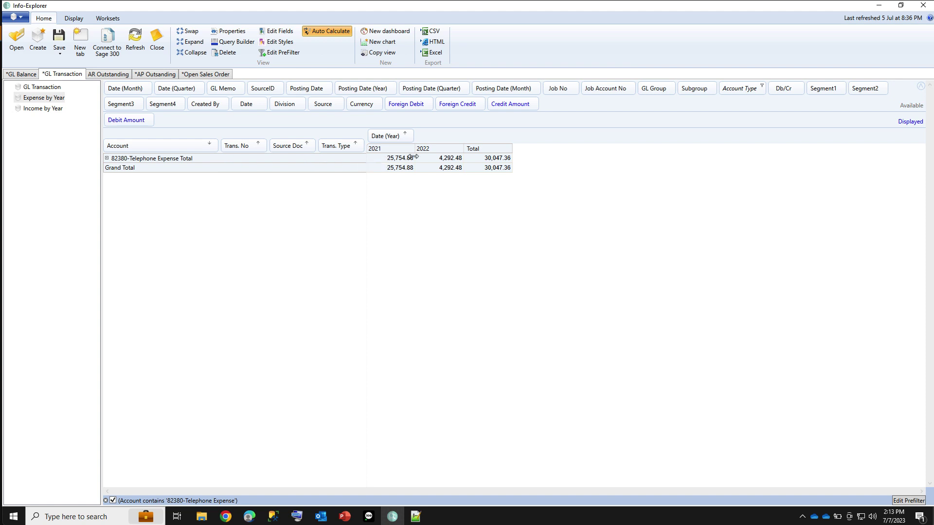
pyautogui.click(107, 159)
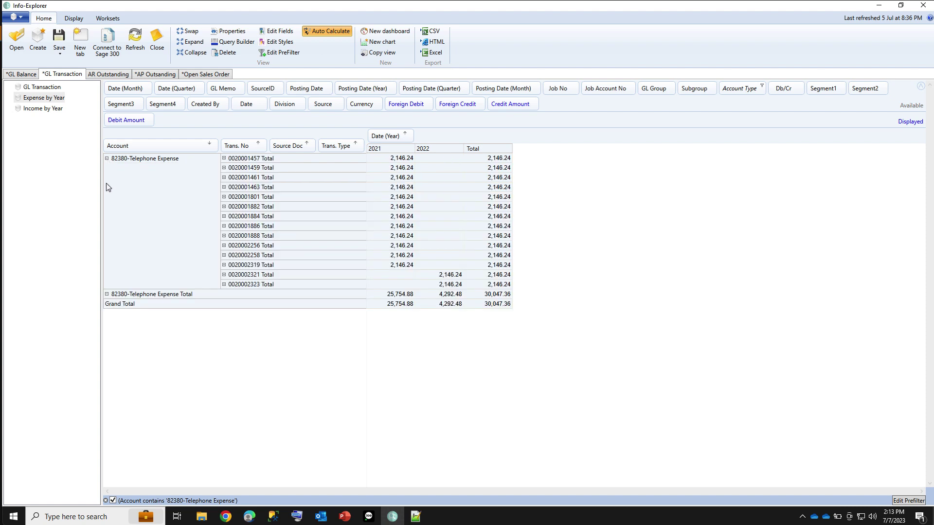
pyautogui.click(190, 42)
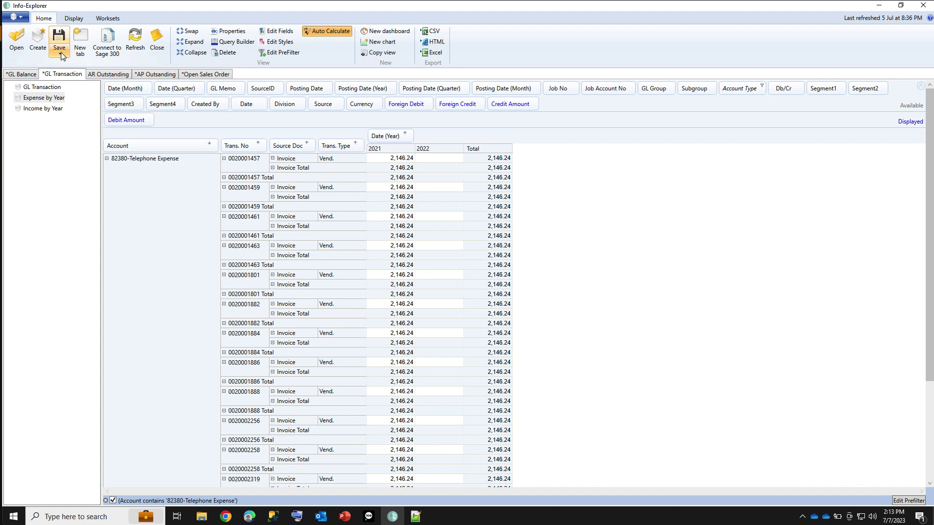
# Return to the Cashflow view of the GL Balance worksheet and switch to the PowerPoint presentation
pyautogui.click(22, 76)
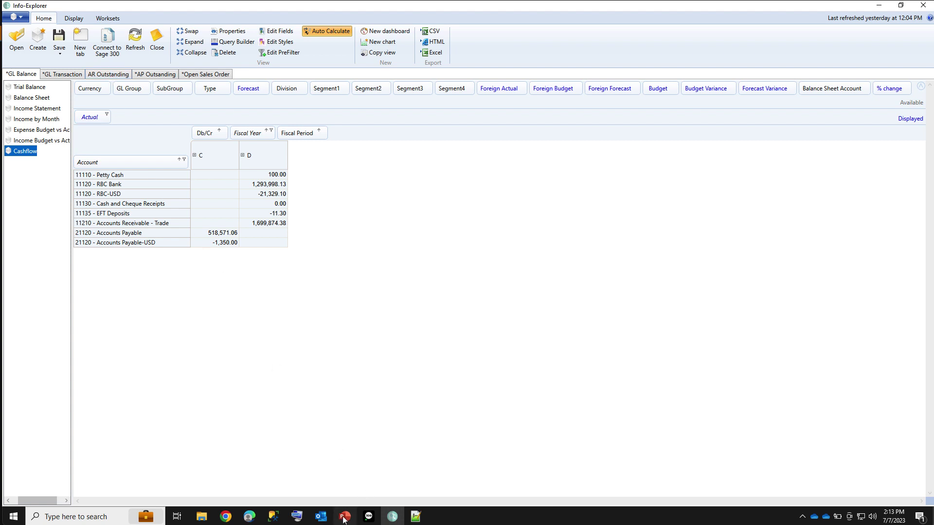
pyautogui.moveTo(344, 518)
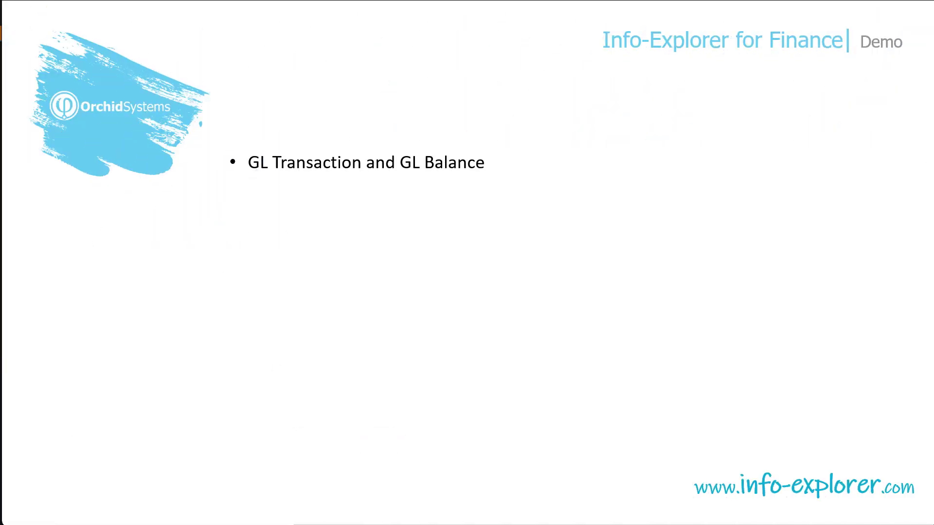